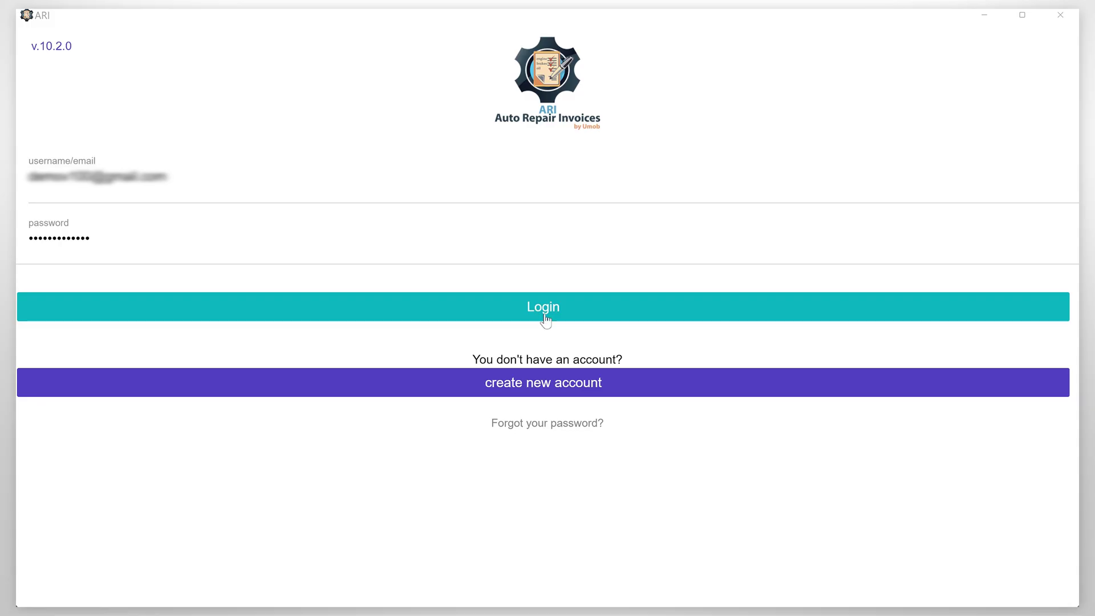
Step: Sign in, view the company profile, and return to the dashboard showing three open job cards
{"action": "left_click", "coordinate": [546, 307]}
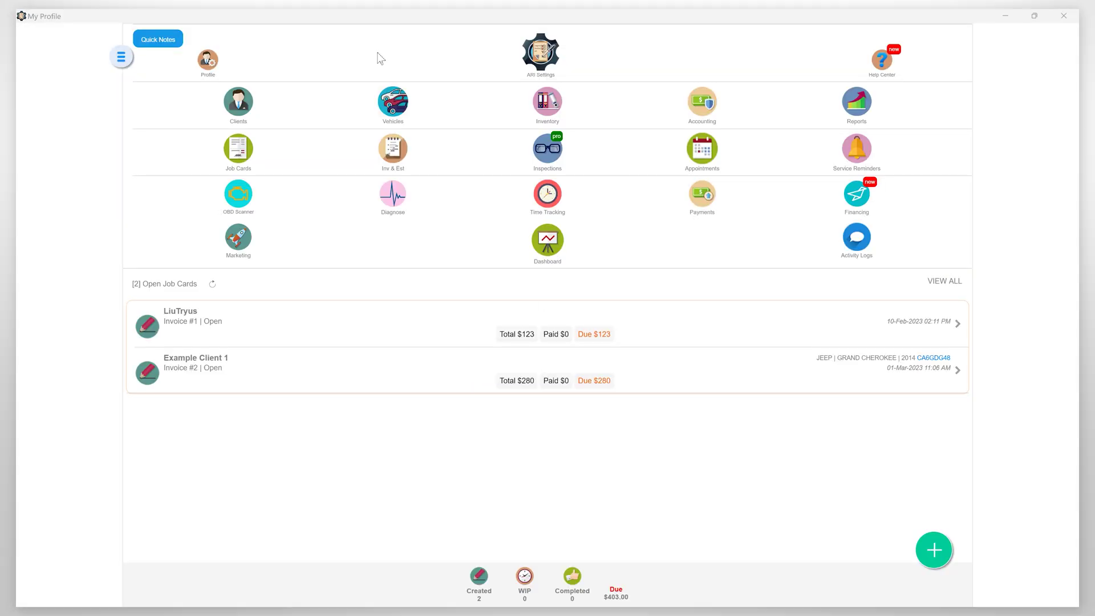
{"action": "left_click", "coordinate": [214, 61]}
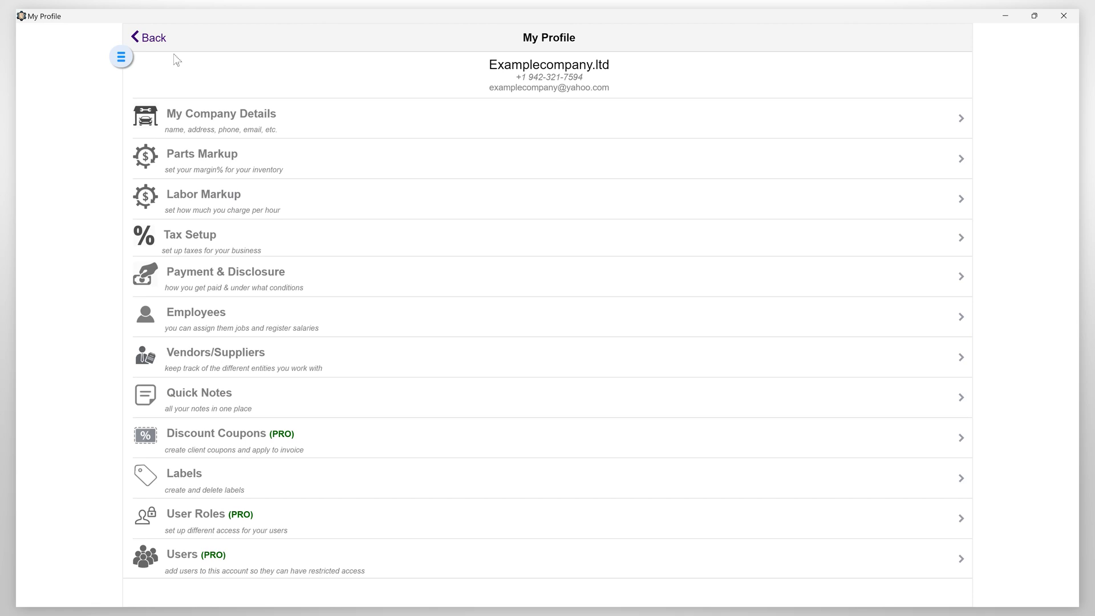
{"action": "left_click", "coordinate": [157, 38]}
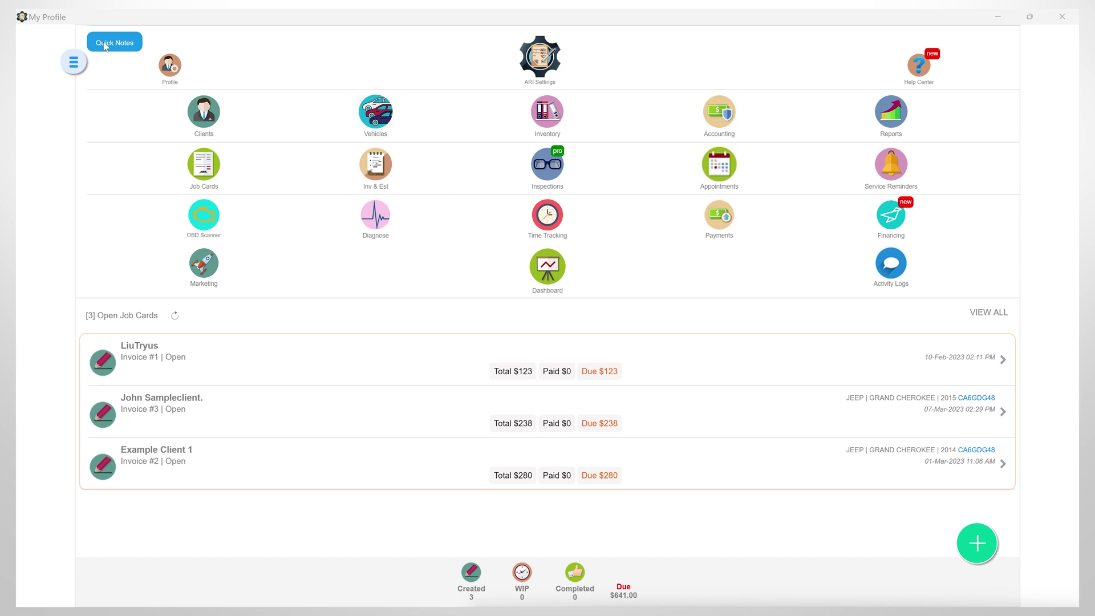
Step: Start a new vehicle inspection from the Inspections list and renumber it 025
{"action": "left_click", "coordinate": [553, 171]}
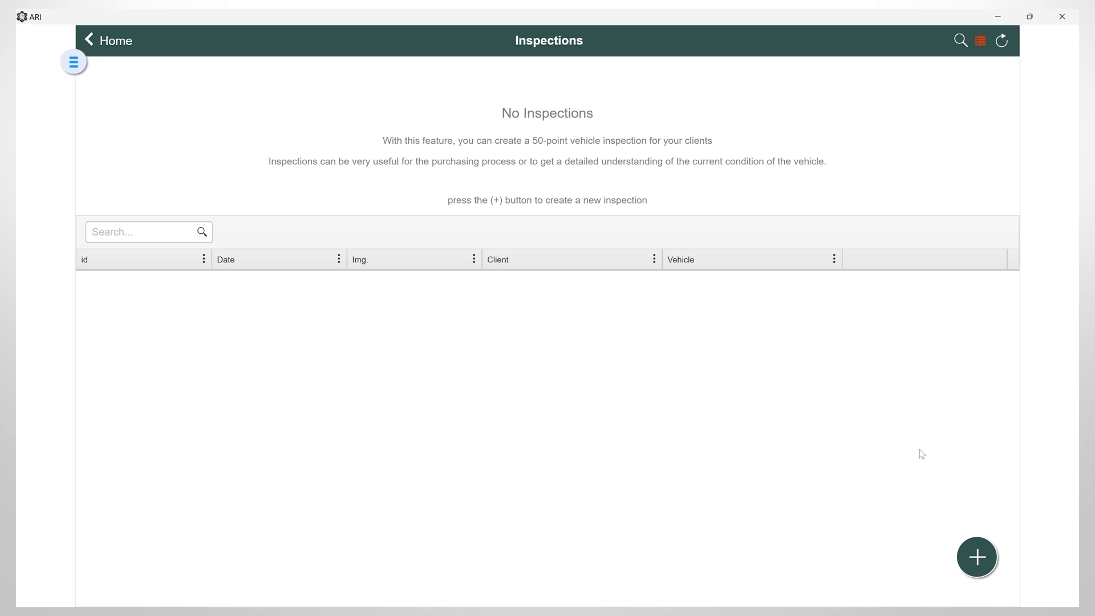
{"action": "left_click", "coordinate": [977, 557]}
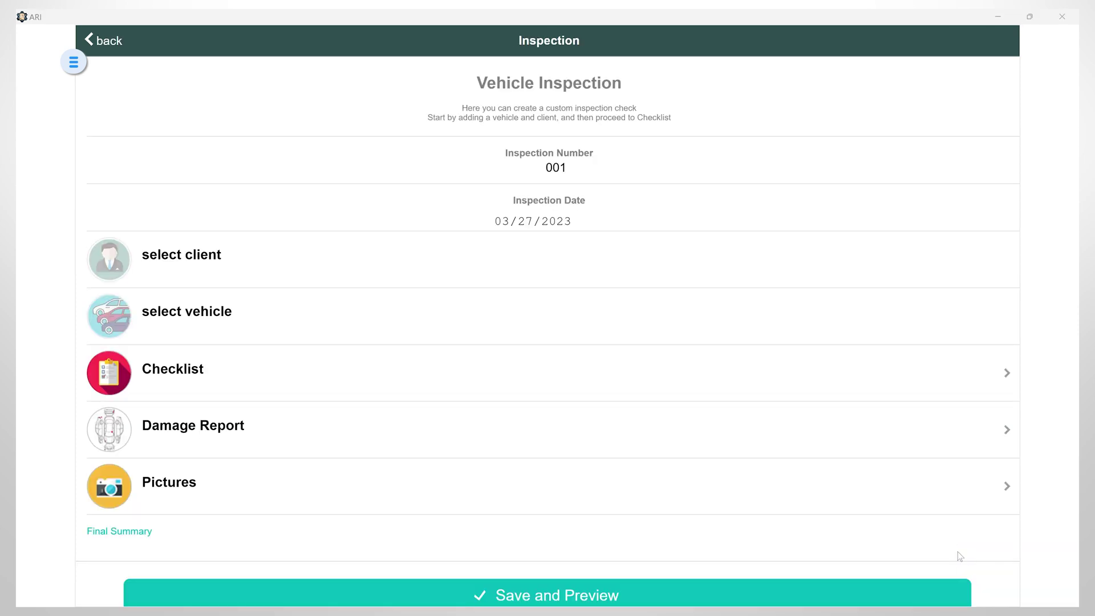
{"action": "left_click_drag", "start_coordinate": [553, 169], "coordinate": [568, 167]}
{"action": "type", "text": "25"}
{"action": "left_click", "coordinate": [489, 222]}
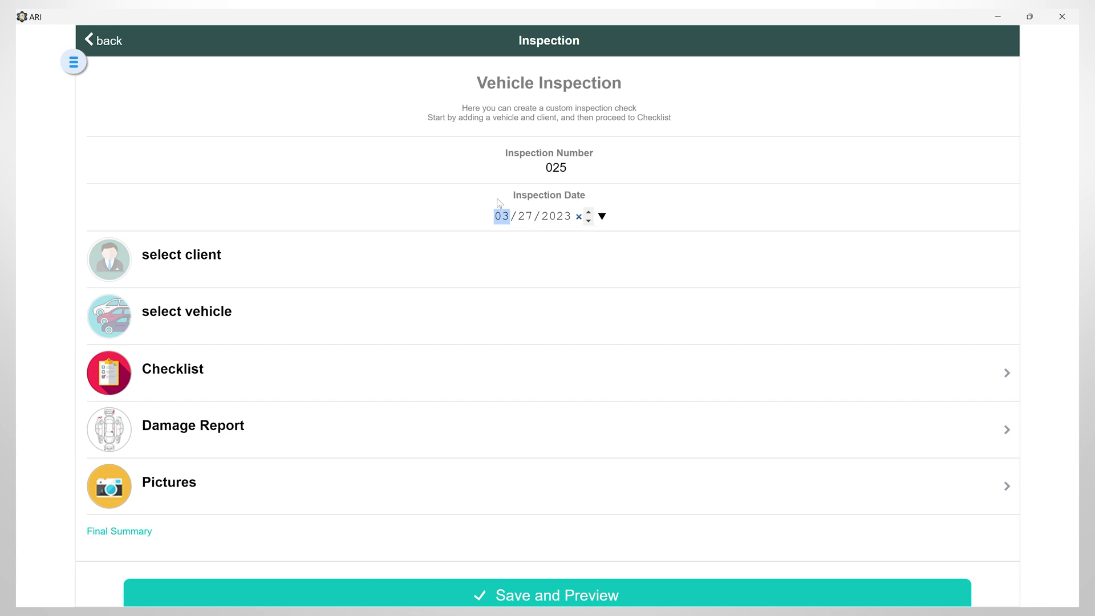
Step: Attach the sample client and the 2015 JEEP Grand Cherokee to inspection 025
{"action": "left_click", "coordinate": [204, 264]}
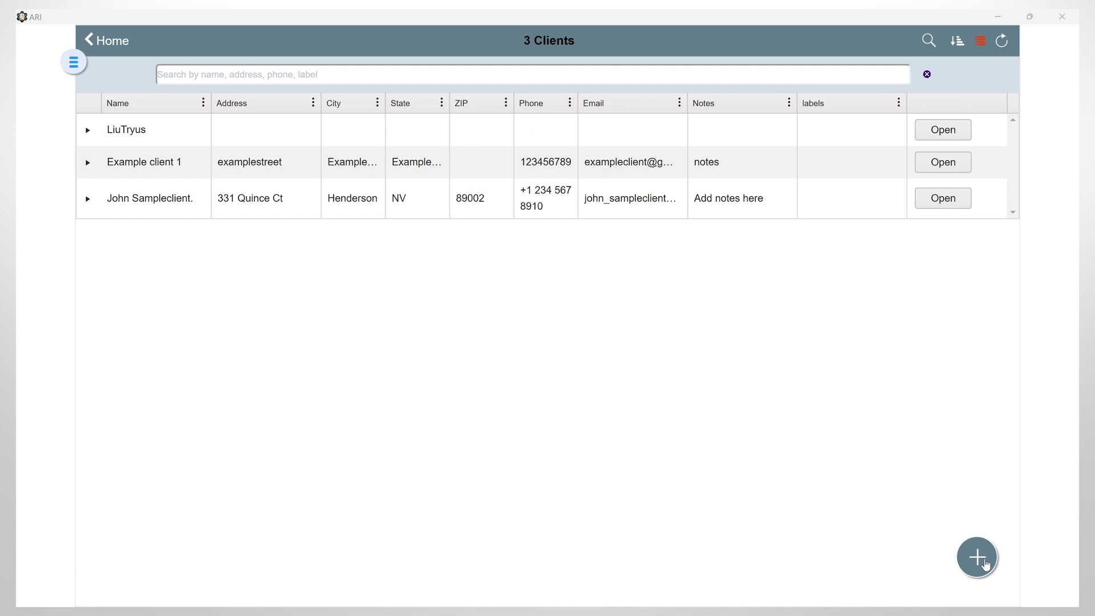
{"action": "left_click", "coordinate": [129, 203]}
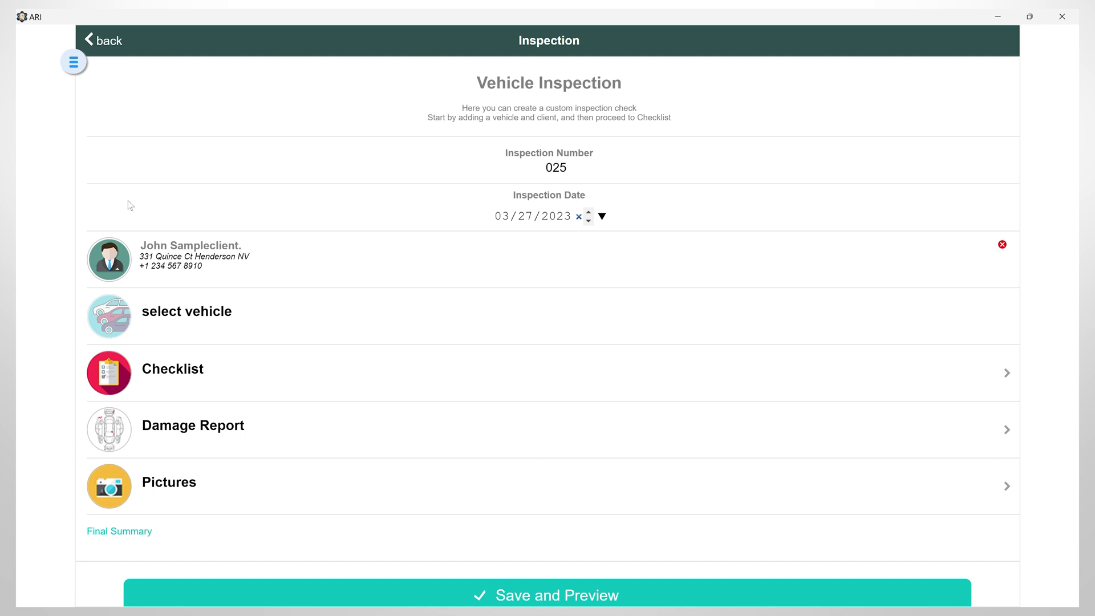
{"action": "left_click", "coordinate": [214, 319]}
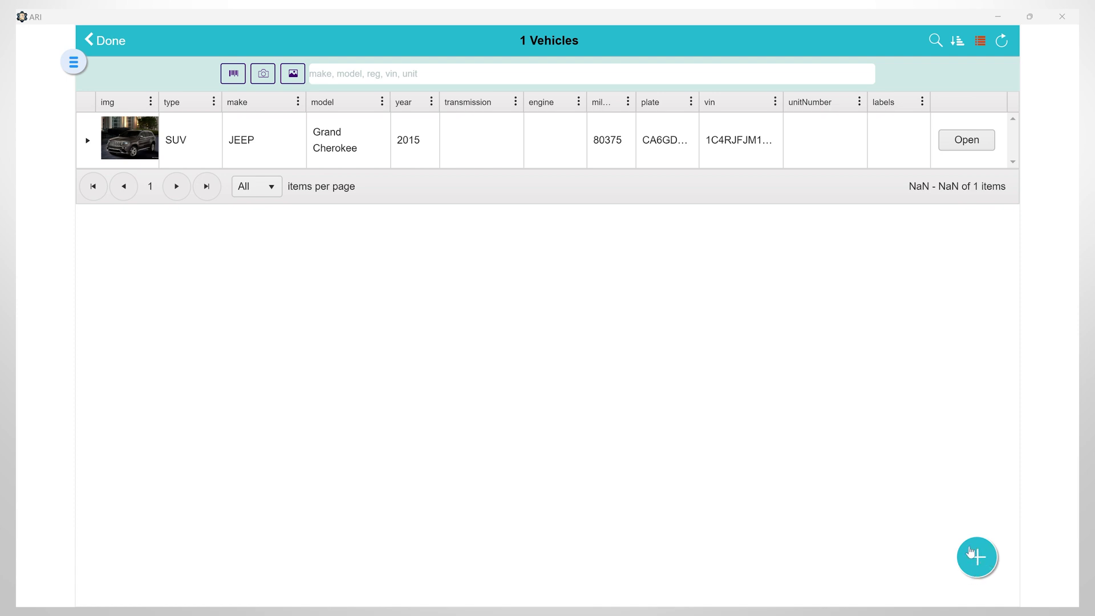
{"action": "left_click", "coordinate": [332, 147]}
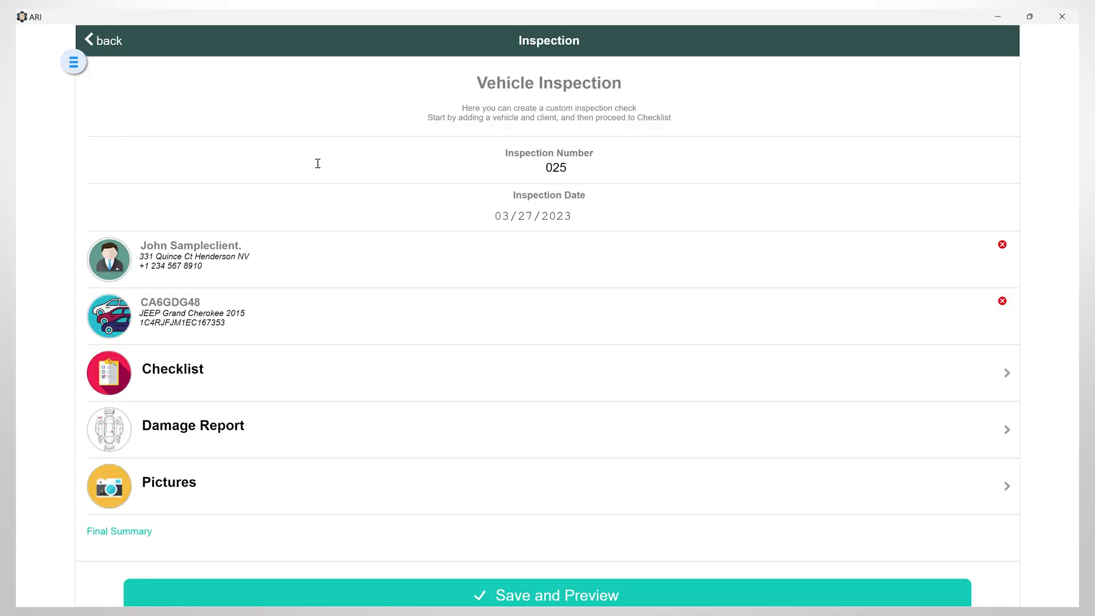
Step: Rate Engine Performance and Steering / Alignment Good, Road Handling Fair, and Braking Poor with note 'Car brakes not working smoothly'
{"action": "left_click", "coordinate": [195, 370]}
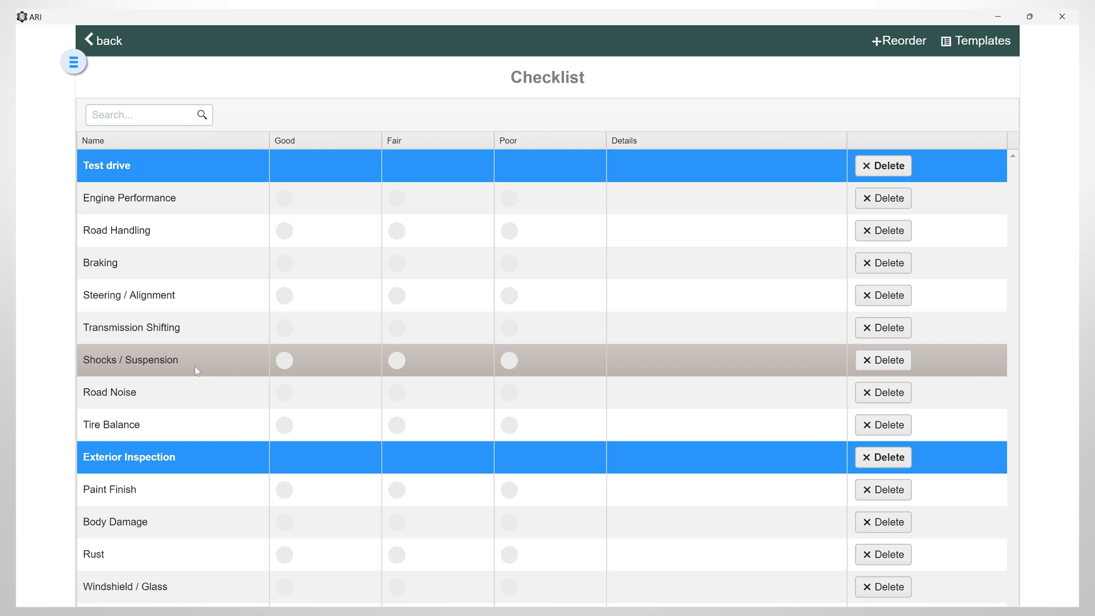
{"action": "left_click", "coordinate": [285, 199]}
{"action": "left_click", "coordinate": [397, 231]}
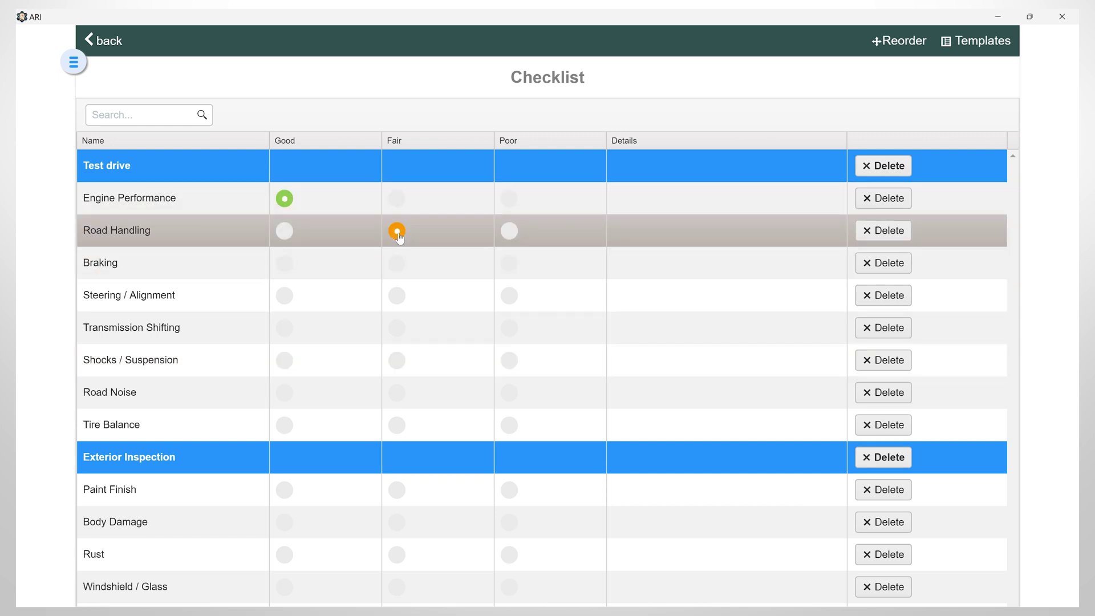
{"action": "left_click", "coordinate": [513, 267]}
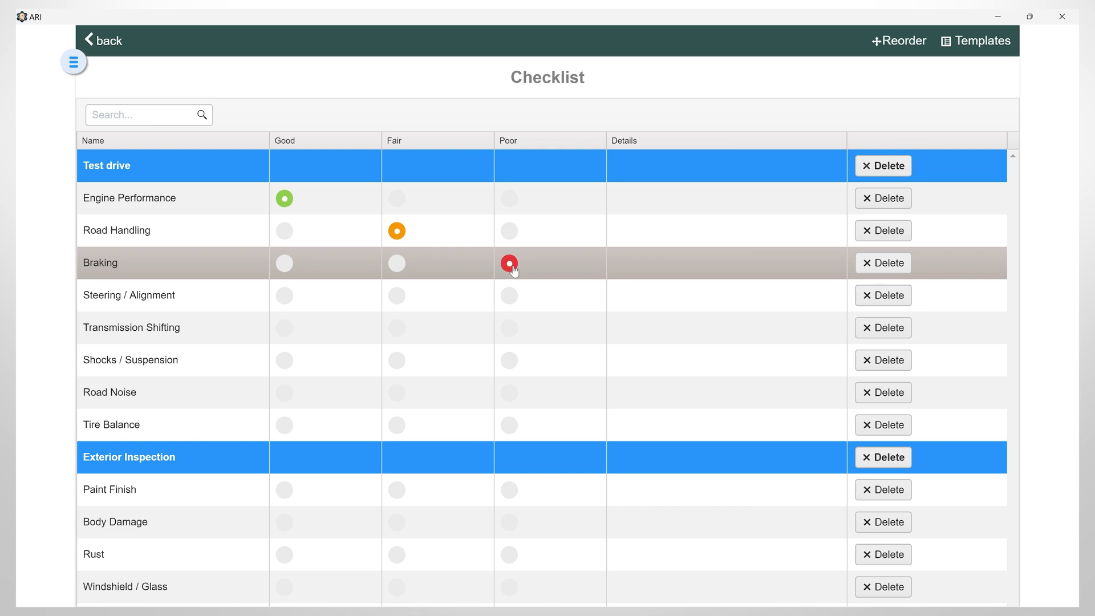
{"action": "left_click", "coordinate": [655, 260]}
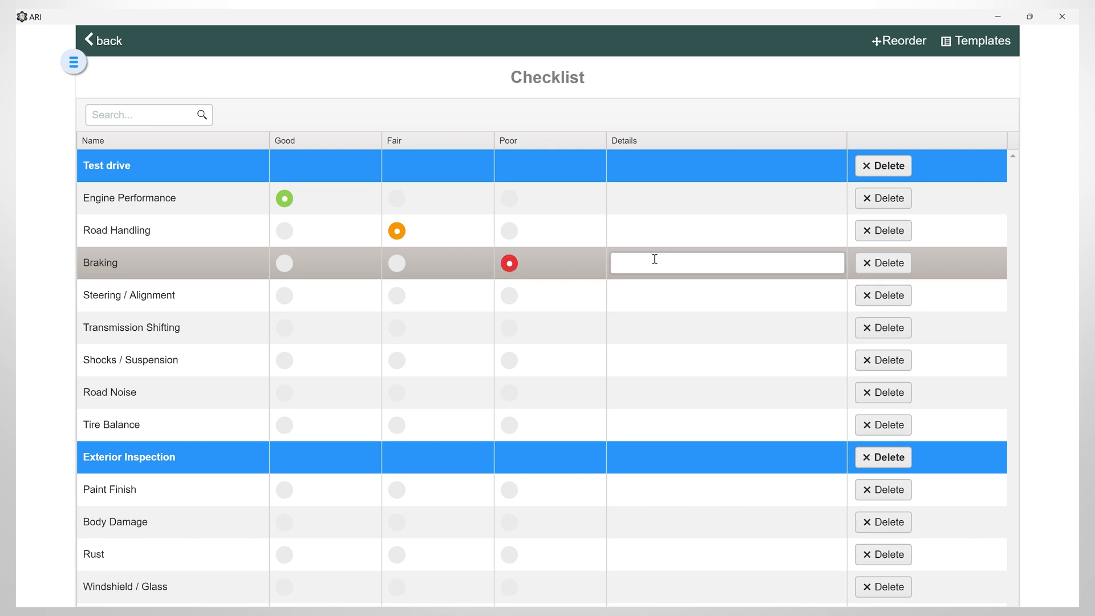
{"action": "type", "text": "Car brakes not working smoothly"}
{"action": "left_click", "coordinate": [282, 297]}
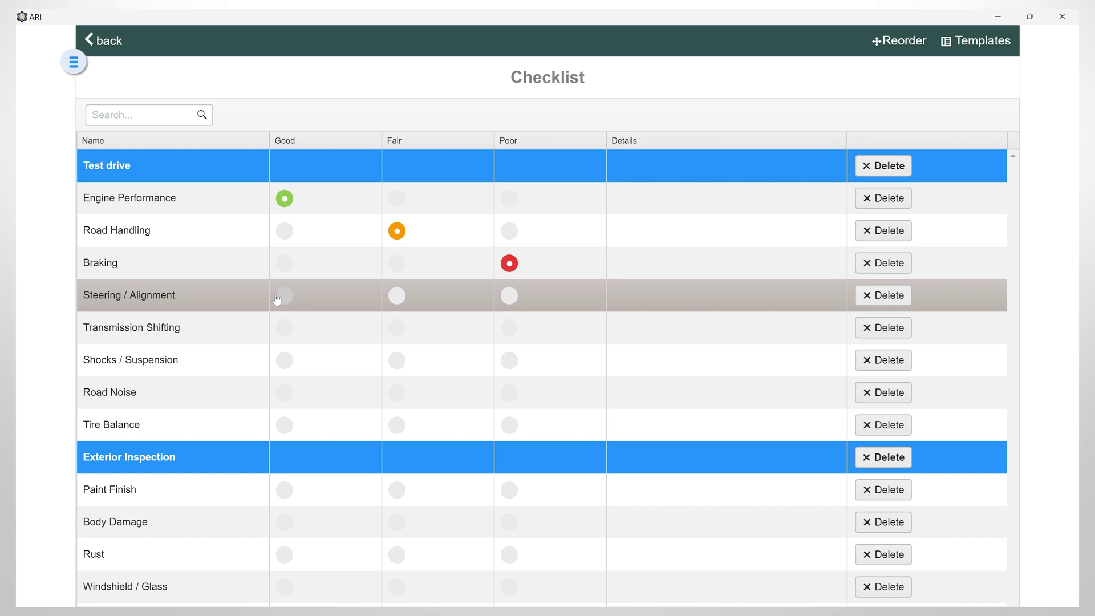
{"action": "left_click", "coordinate": [283, 298]}
Step: Reorder the Test drive items so Braking comes first, followed by Road Handling
{"action": "left_click", "coordinate": [899, 41]}
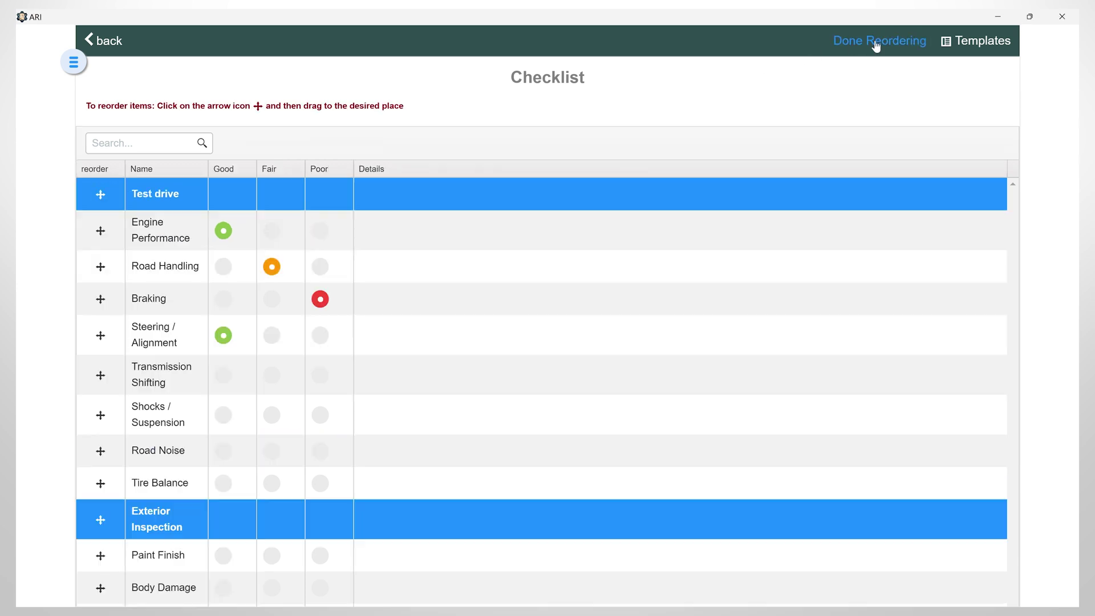
{"action": "left_click_drag", "start_coordinate": [102, 302], "coordinate": [100, 225]}
{"action": "left_click_drag", "start_coordinate": [101, 295], "coordinate": [102, 244]}
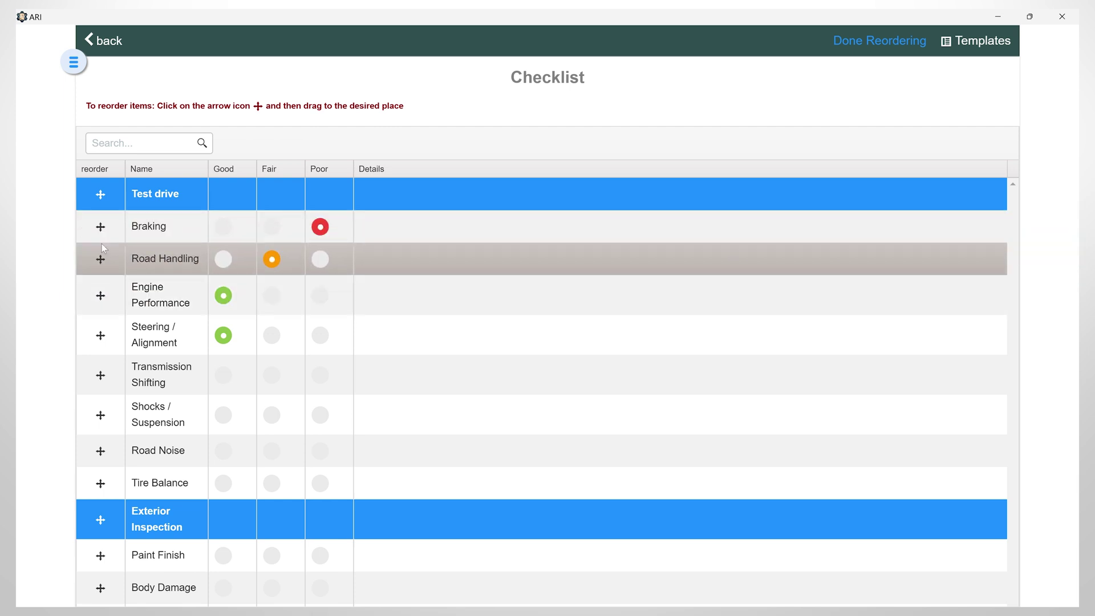
{"action": "left_click", "coordinate": [842, 41]}
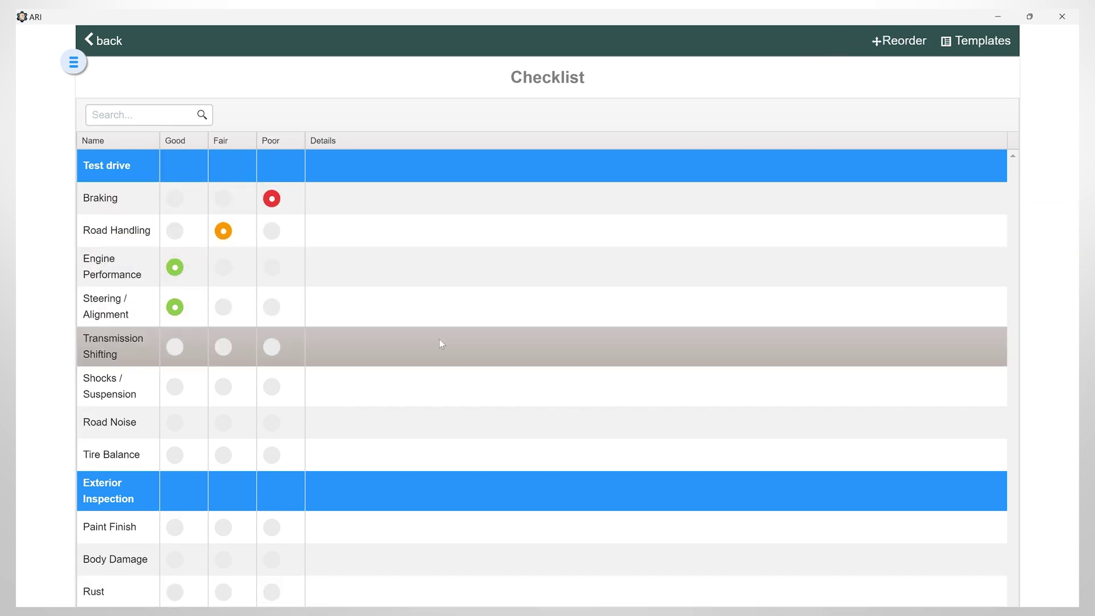
Step: Add a custom checklist category named 'my new category'
{"action": "scroll", "coordinate": [439, 339], "scroll_direction": "down", "scroll_amount": 15}
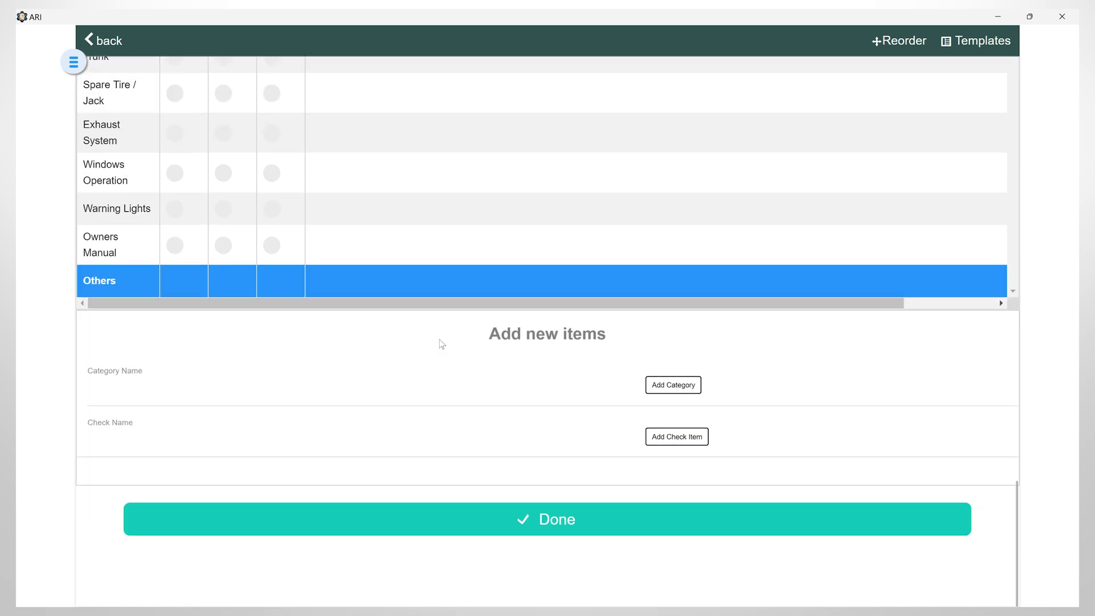
{"action": "left_click", "coordinate": [110, 391]}
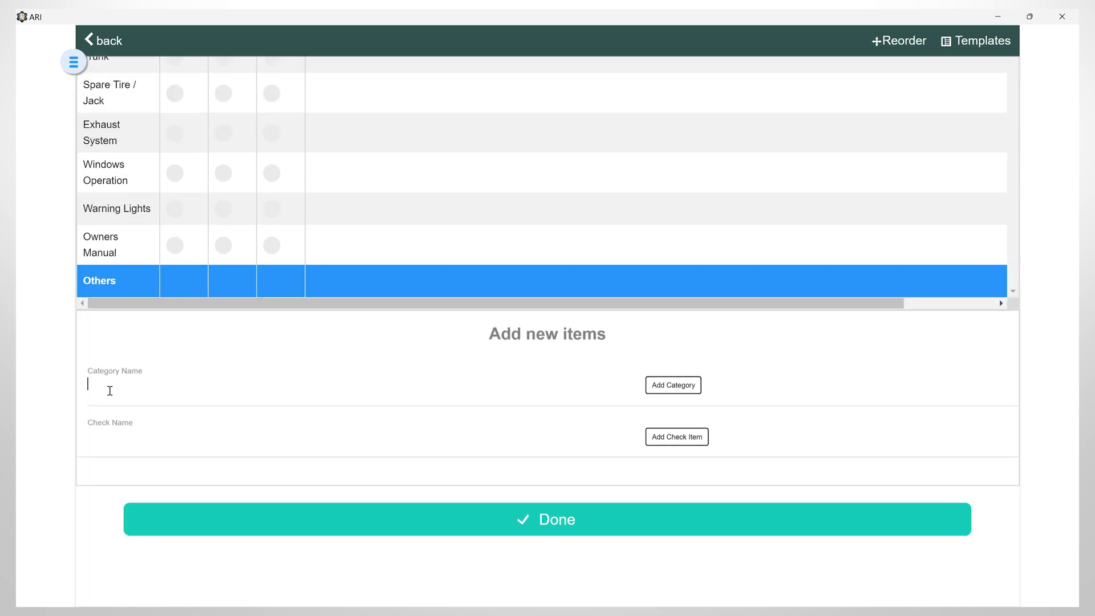
{"action": "type", "text": "my new category"}
{"action": "left_click", "coordinate": [662, 386]}
{"action": "left_click", "coordinate": [117, 319]}
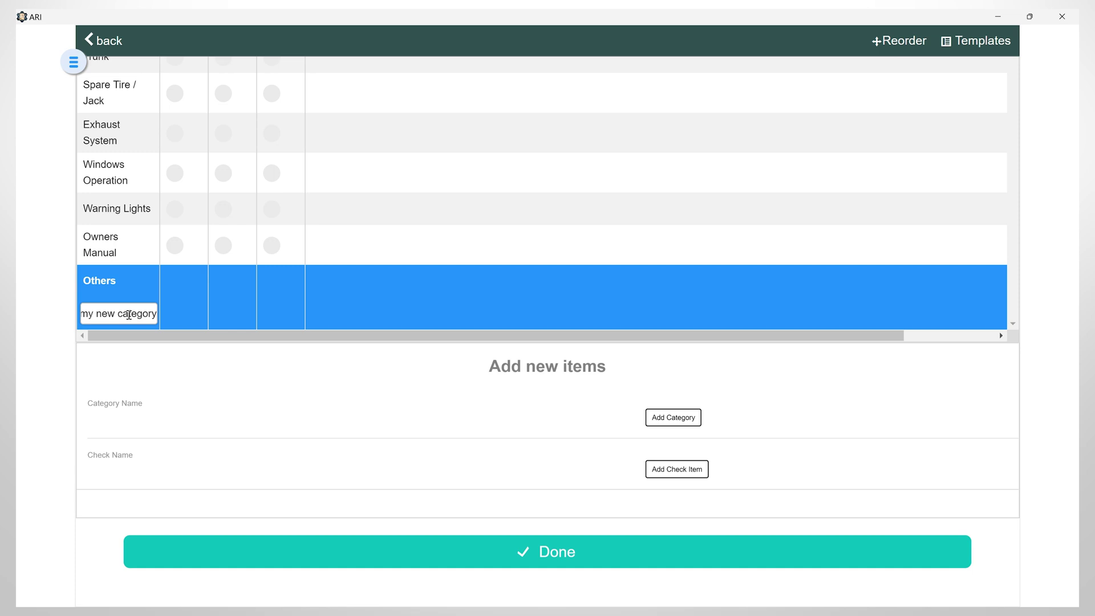
Step: Add check item 'new name' to the custom category and rate it fair
{"action": "left_click", "coordinate": [119, 465]}
{"action": "type", "text": "new name"}
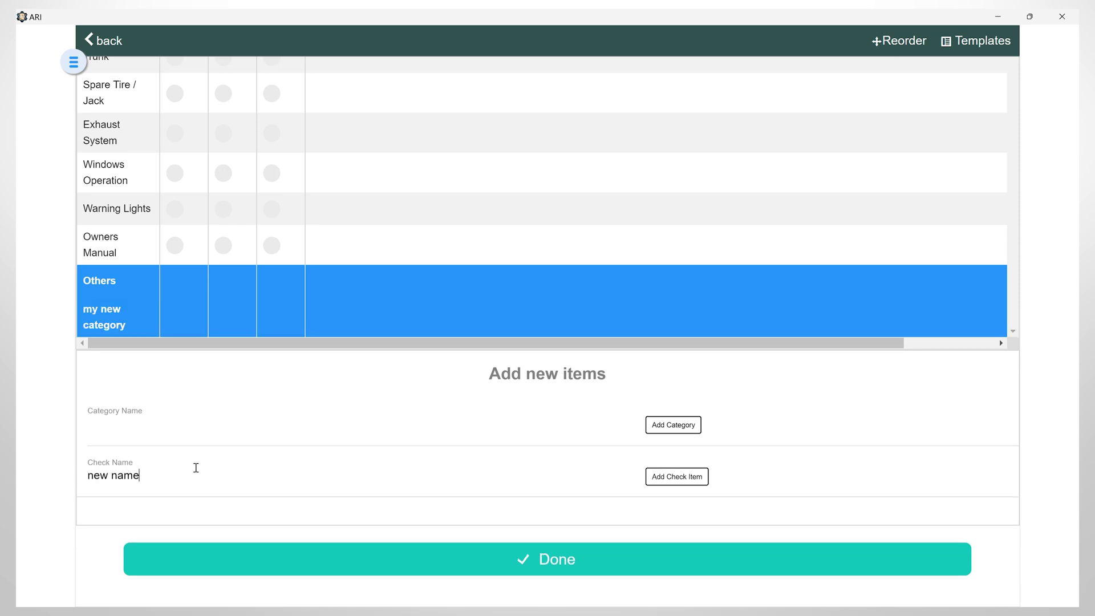
{"action": "left_click", "coordinate": [671, 478]}
{"action": "left_click", "coordinate": [223, 354]}
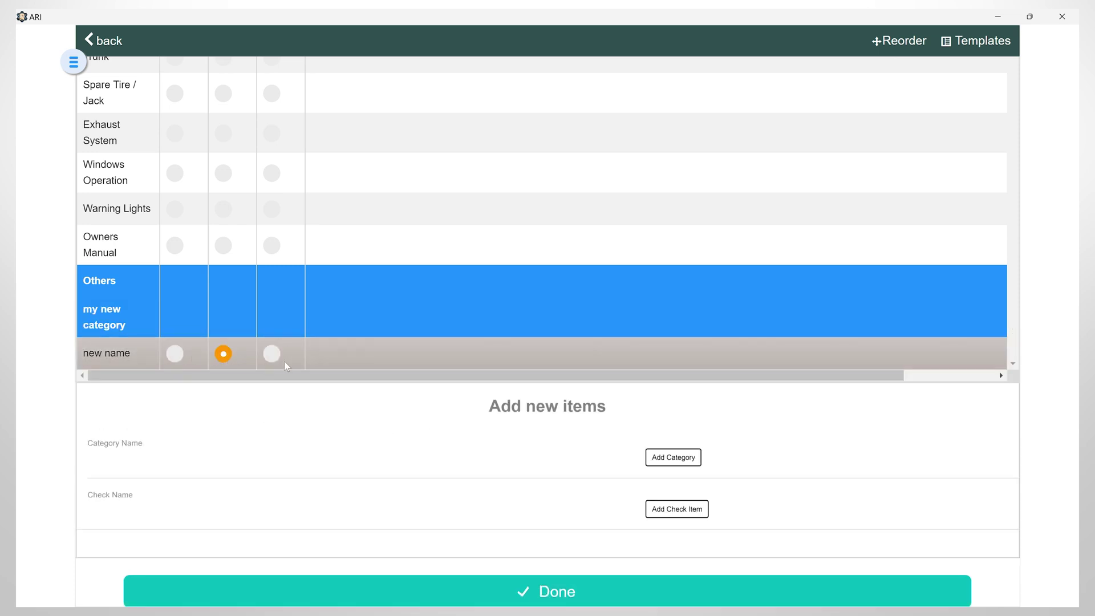
{"action": "left_click", "coordinate": [968, 40]}
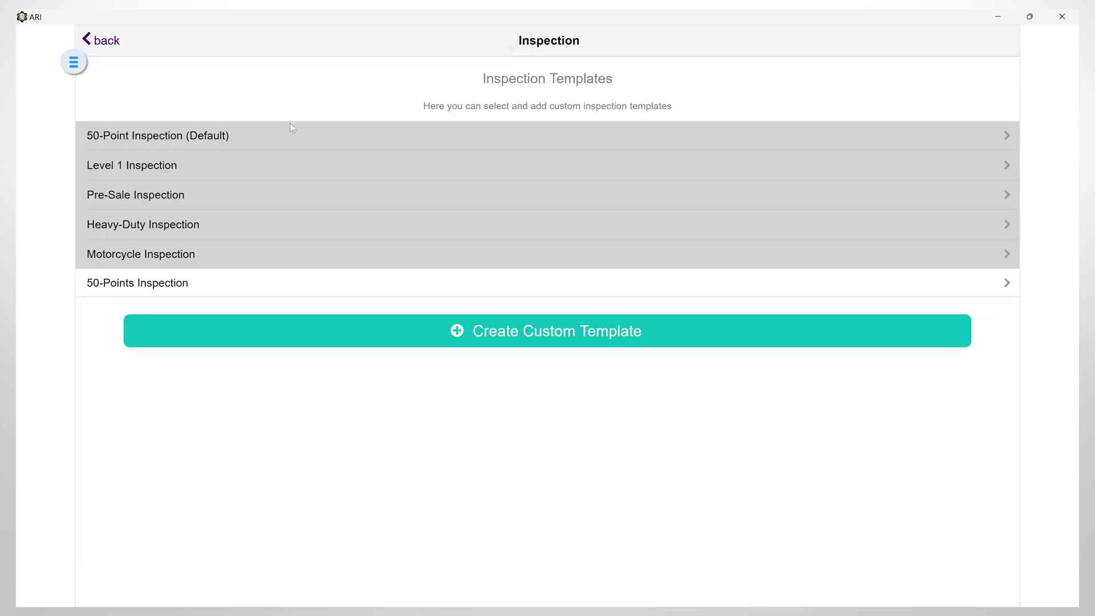
Step: Glance at a blank custom template editor, then return to the checklist and scroll to its end
{"action": "left_click", "coordinate": [537, 338]}
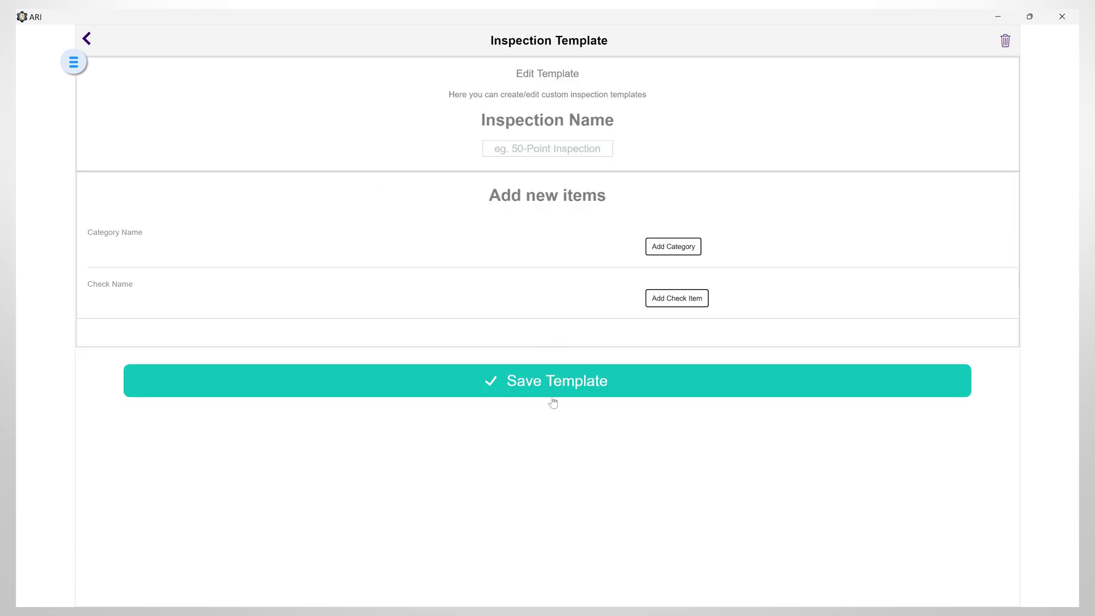
{"action": "left_click", "coordinate": [88, 41]}
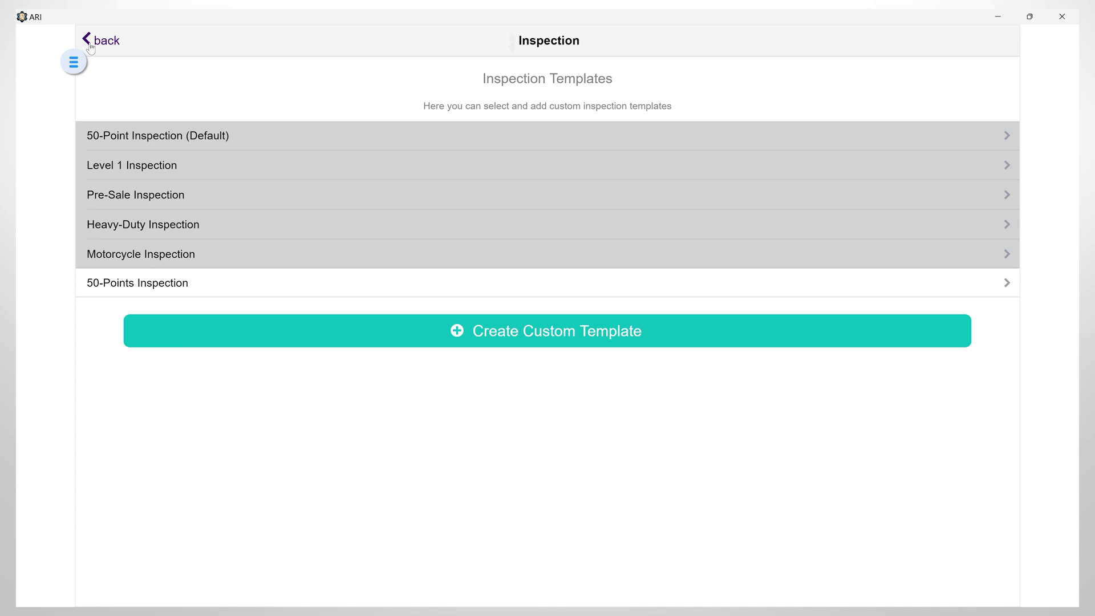
{"action": "left_click", "coordinate": [89, 46]}
{"action": "scroll", "coordinate": [563, 235], "scroll_direction": "down", "scroll_amount": 15}
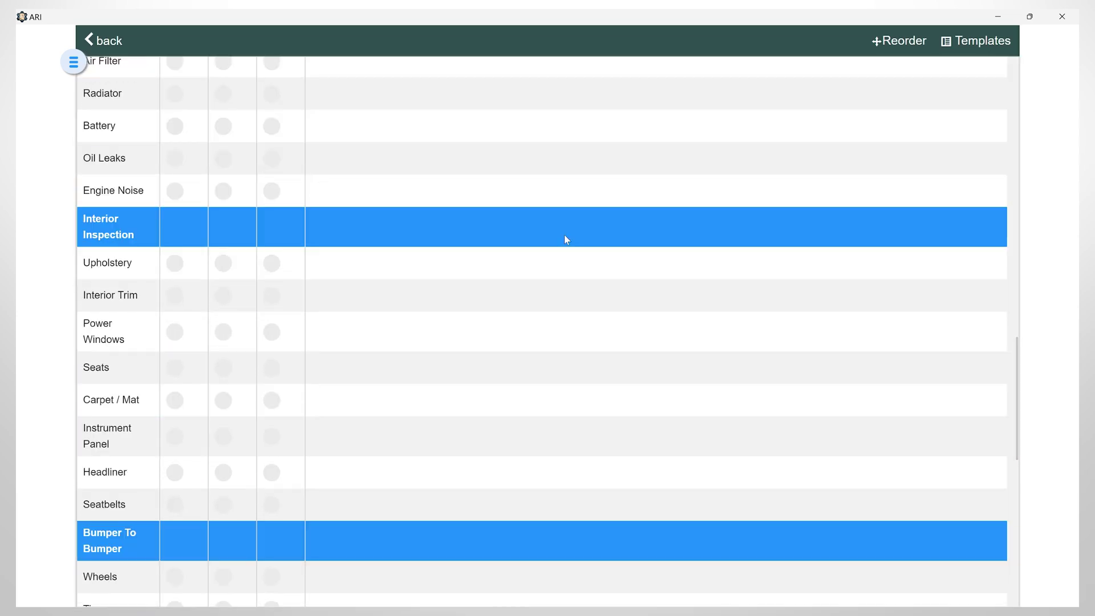
{"action": "scroll", "coordinate": [564, 234], "scroll_direction": "down", "scroll_amount": 10}
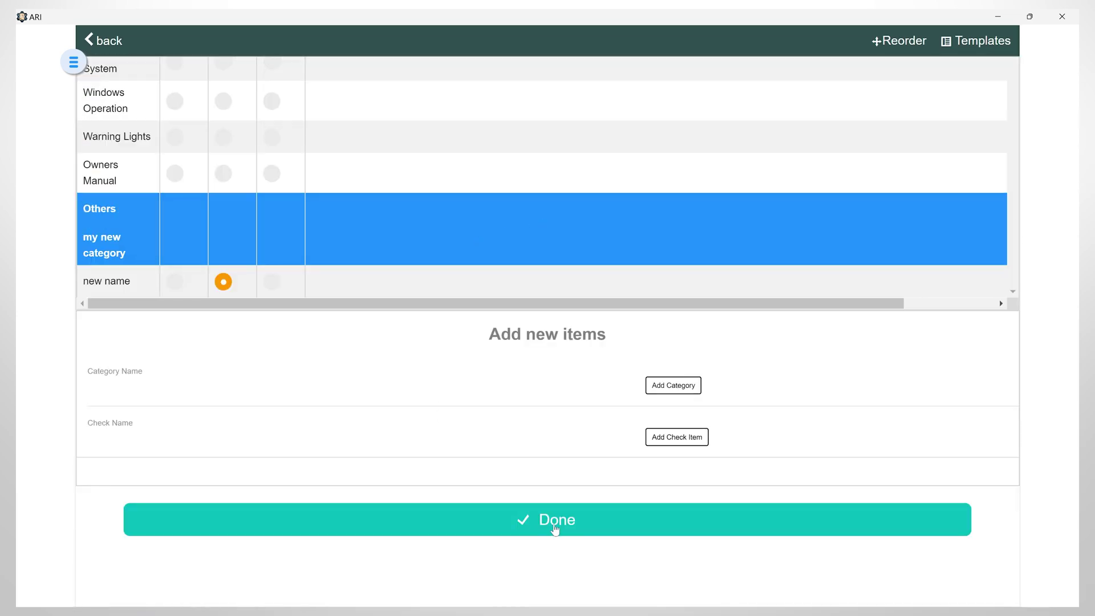
Step: Finish the checklist and save a damage report marking the rear bumper, rear corner and front bumper
{"action": "left_click", "coordinate": [569, 523]}
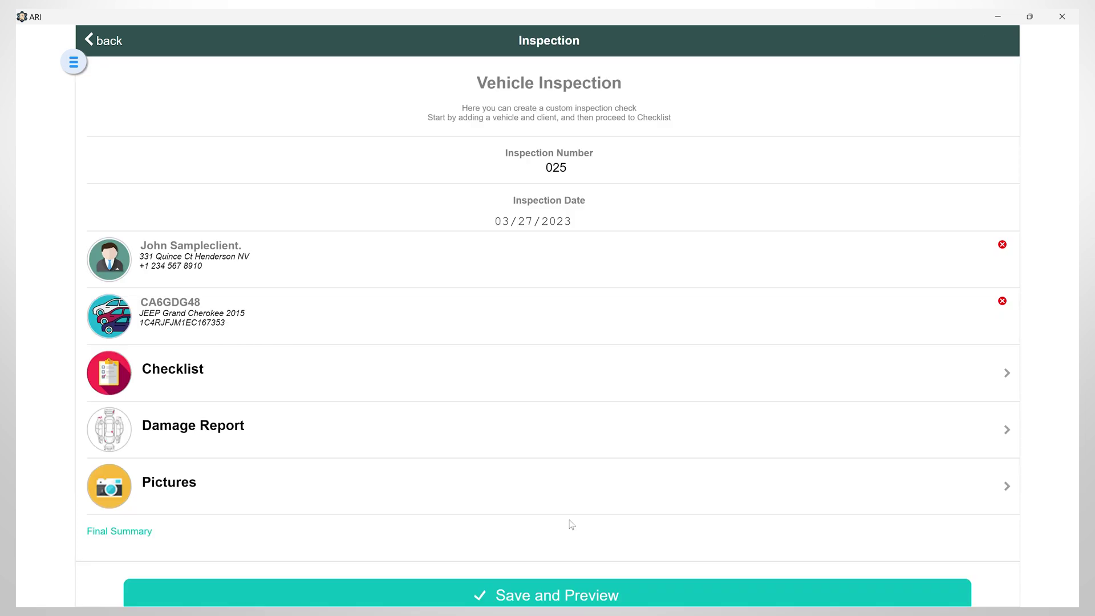
{"action": "left_click", "coordinate": [222, 432]}
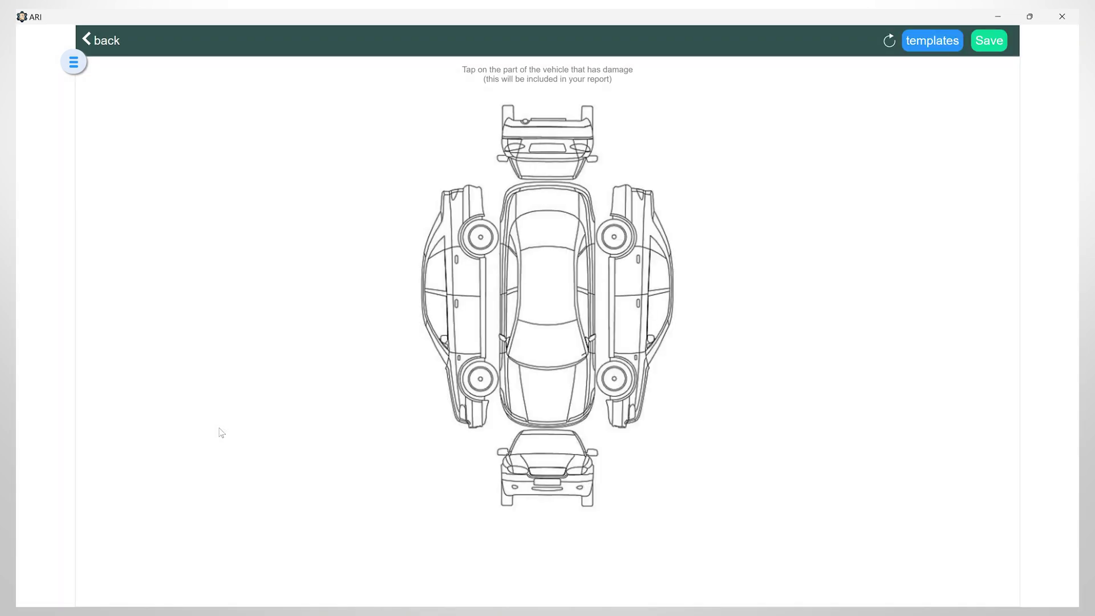
{"action": "left_click", "coordinate": [471, 427]}
{"action": "left_click", "coordinate": [586, 415]}
{"action": "left_click", "coordinate": [586, 481]}
{"action": "left_click", "coordinate": [980, 42]}
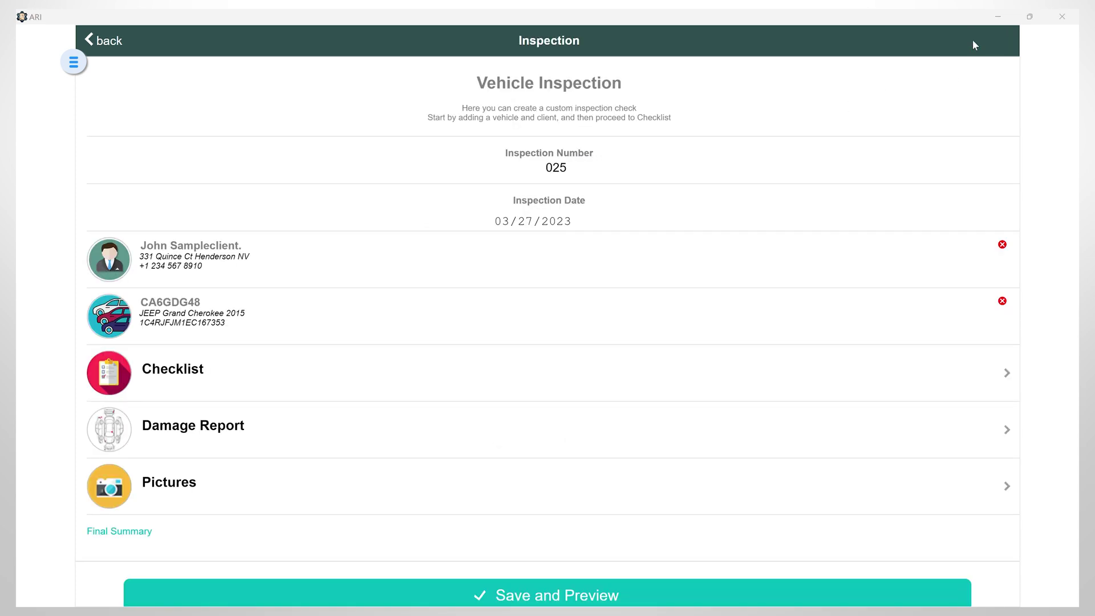
Step: Add the Jeep photo 2014_wk2_Summit_Euro_01sfa from the gallery to the inspection's pictures
{"action": "left_click", "coordinate": [354, 489]}
{"action": "left_click", "coordinate": [512, 172]}
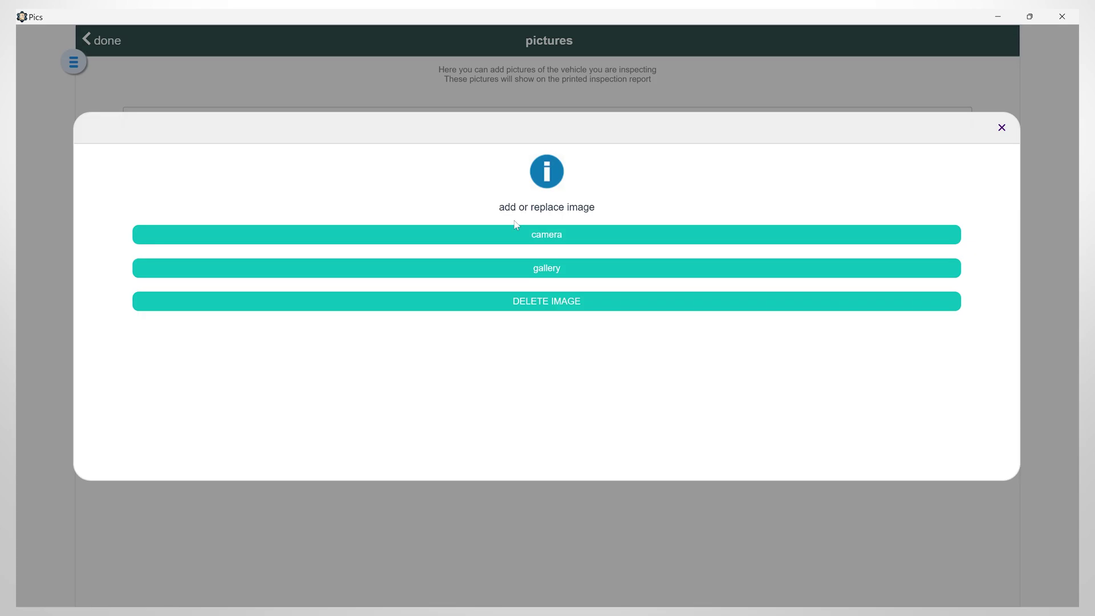
{"action": "left_click", "coordinate": [537, 270]}
{"action": "left_click", "coordinate": [331, 145]}
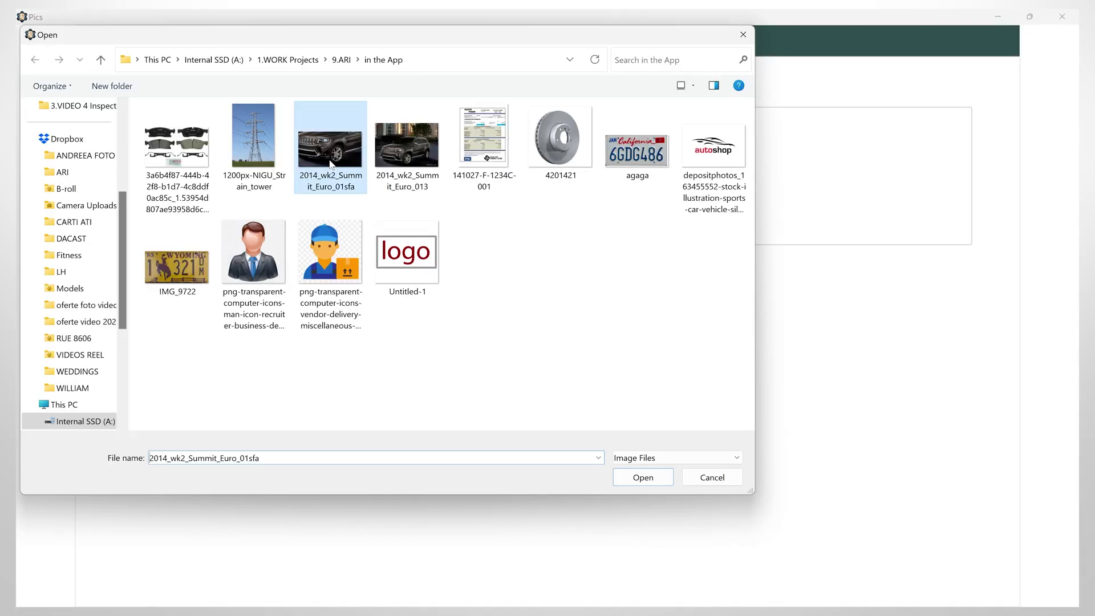
{"action": "left_click", "coordinate": [656, 480]}
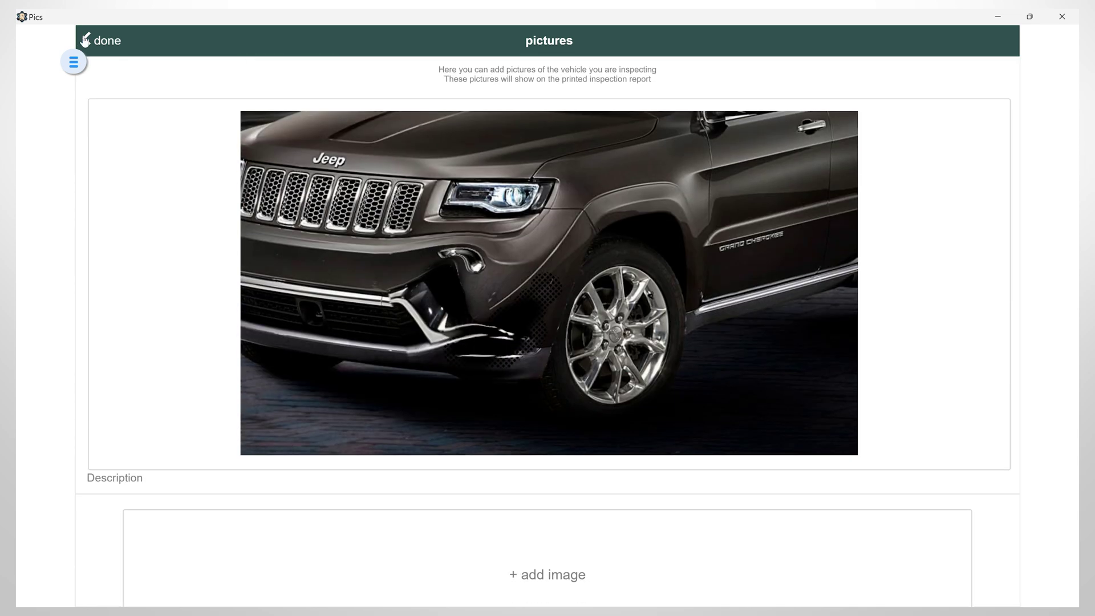
{"action": "left_click", "coordinate": [101, 40]}
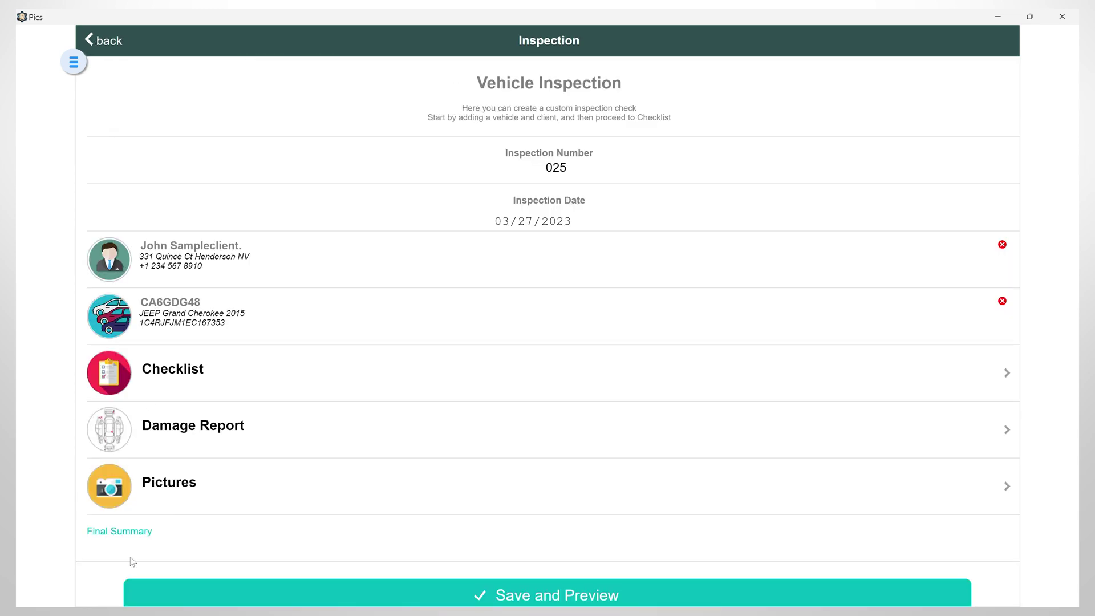
Step: Paste 'Immediate service is required' as the inspection's final summary and confirm it
{"action": "left_click", "coordinate": [146, 531]}
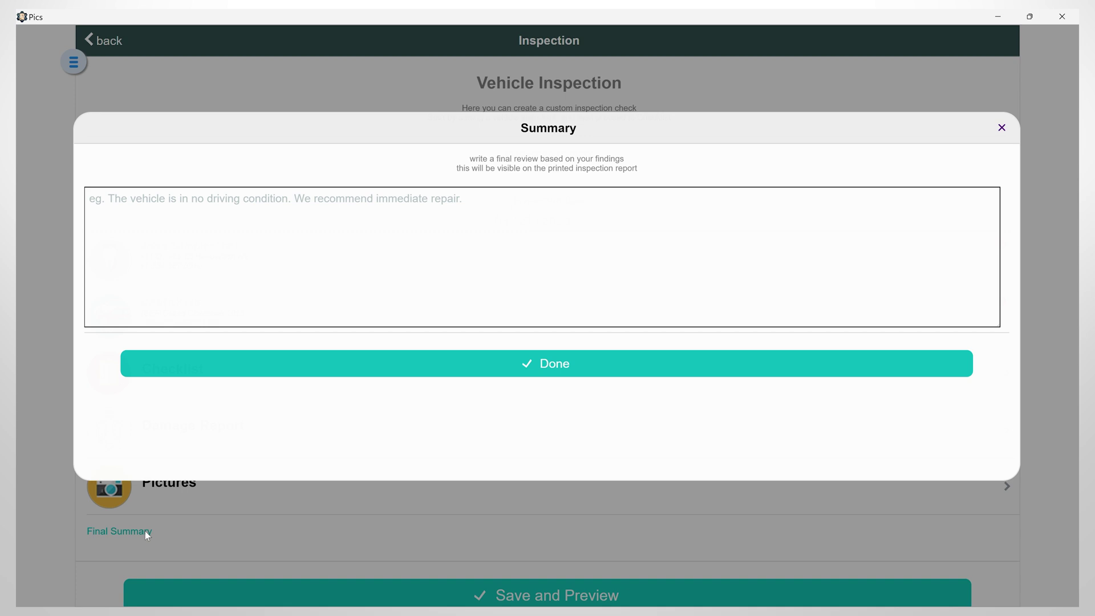
{"action": "left_click", "coordinate": [154, 221]}
{"action": "type", "text": "Immediate service is required"}
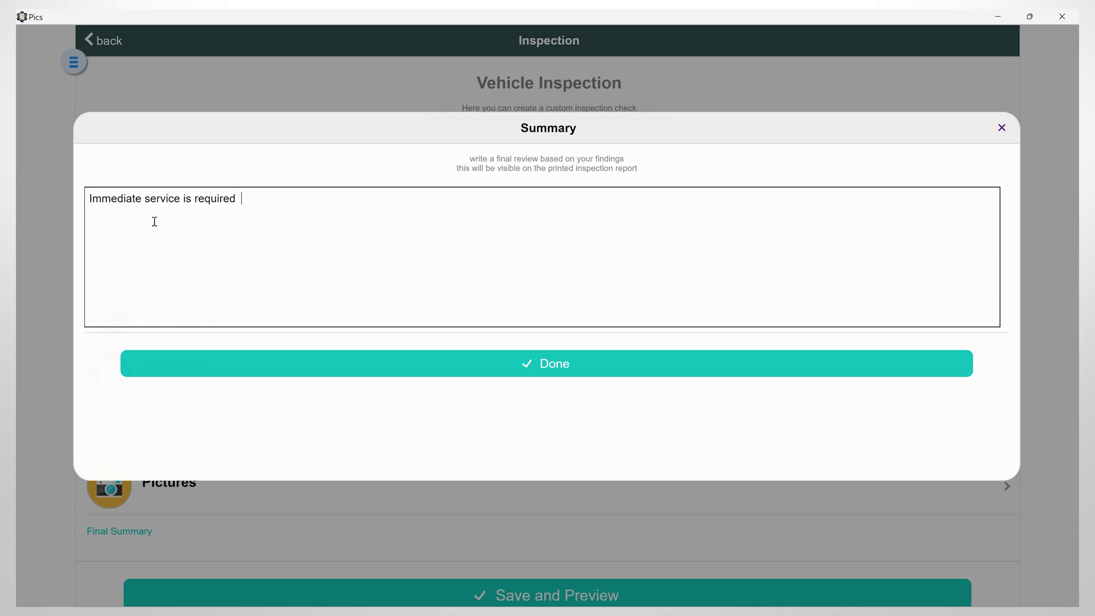
{"action": "left_click", "coordinate": [545, 370]}
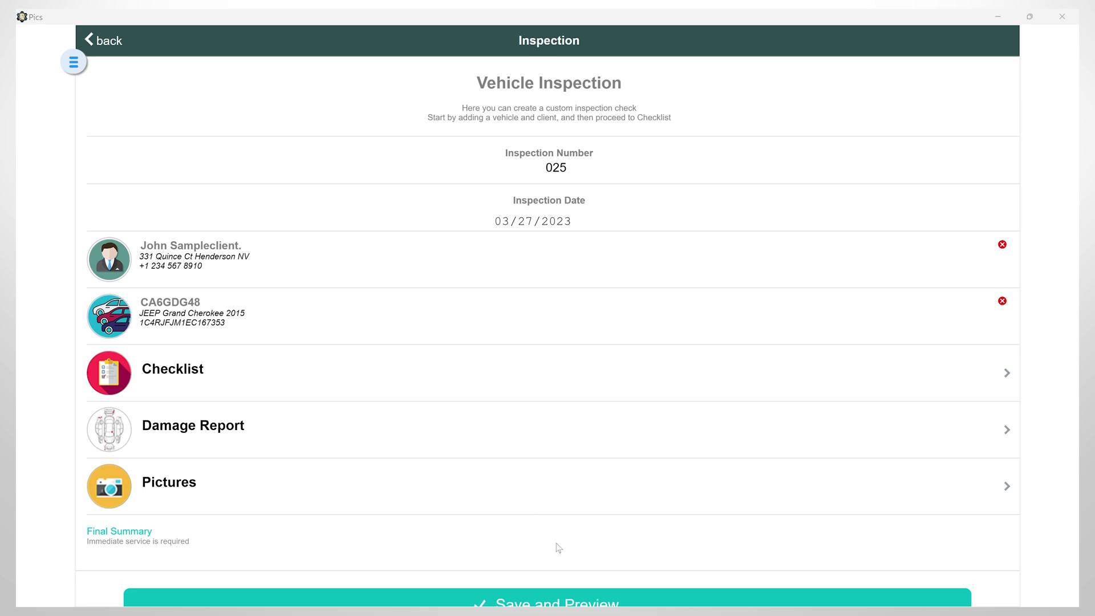
{"action": "scroll", "coordinate": [557, 542], "scroll_direction": "down", "scroll_amount": 2}
Step: Save inspection 025 and scroll through the report preview with ratings, summary and Jeep photo
{"action": "left_click", "coordinate": [537, 521]}
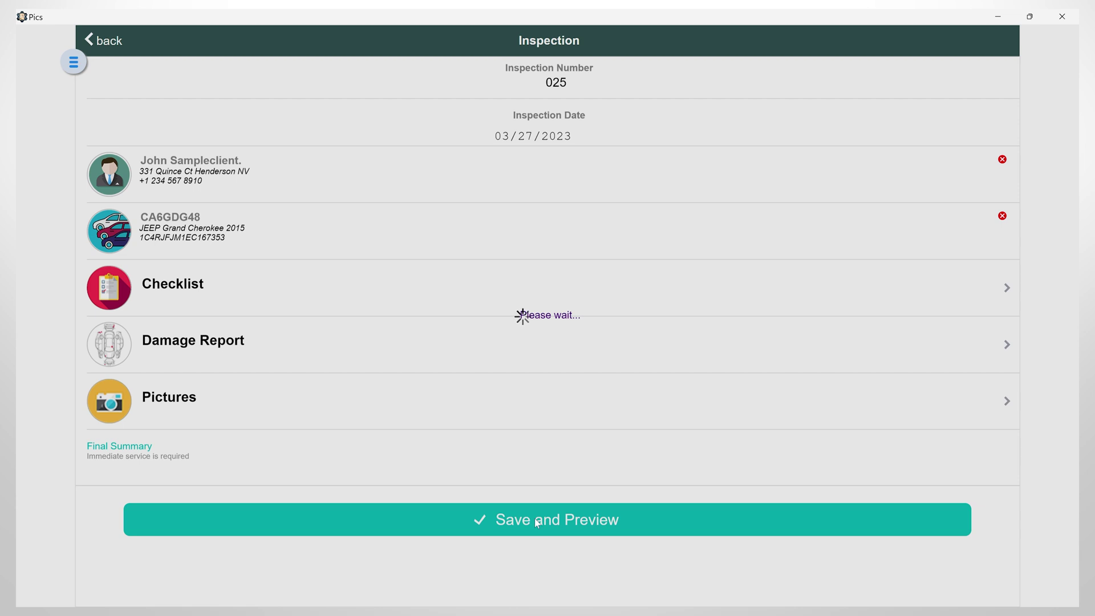
{"action": "scroll", "coordinate": [557, 294], "scroll_direction": "down", "scroll_amount": 7}
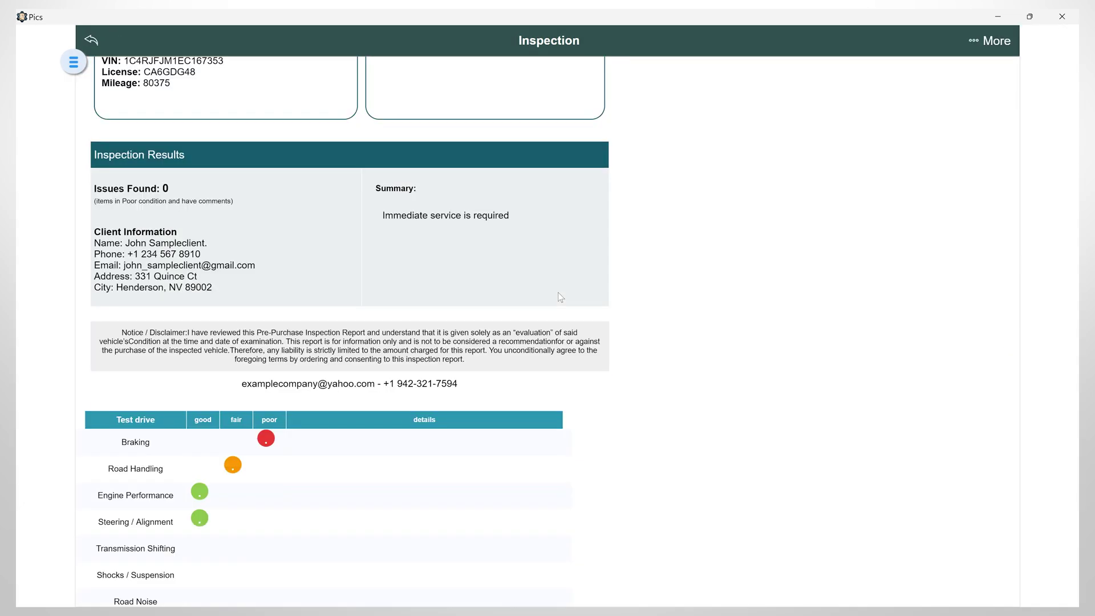
{"action": "scroll", "coordinate": [311, 316], "scroll_direction": "down", "scroll_amount": 18}
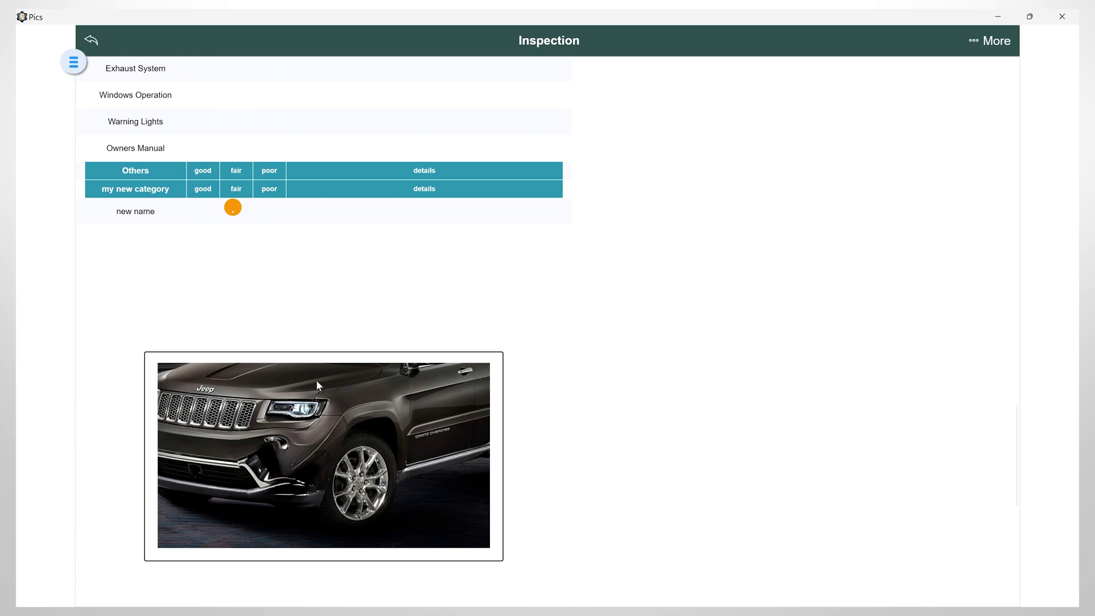
{"action": "scroll", "coordinate": [320, 386], "scroll_direction": "up", "scroll_amount": 20}
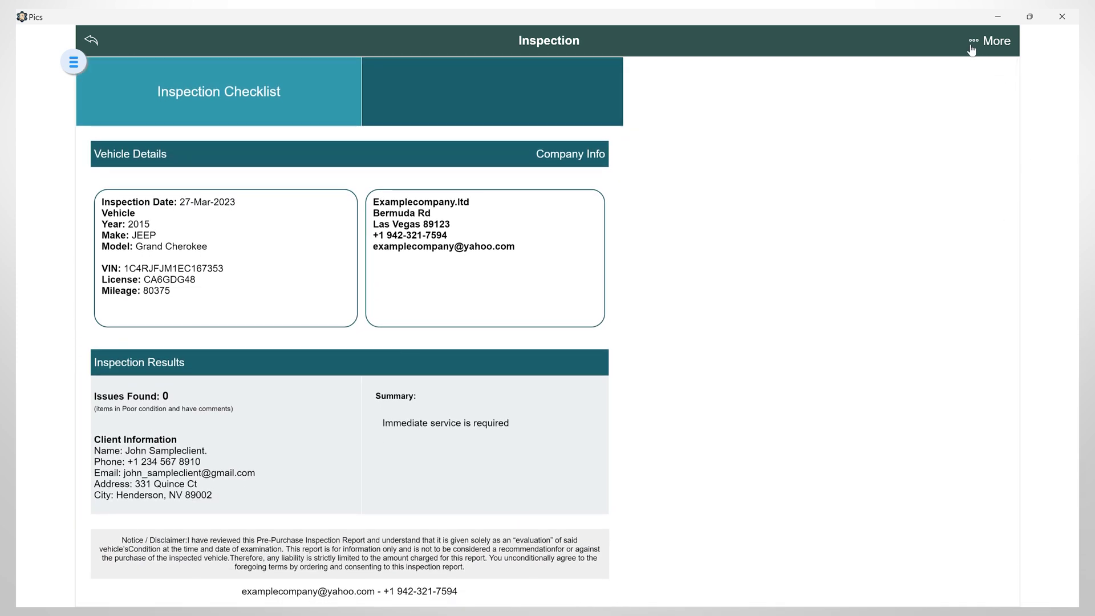
{"action": "left_click", "coordinate": [972, 45]}
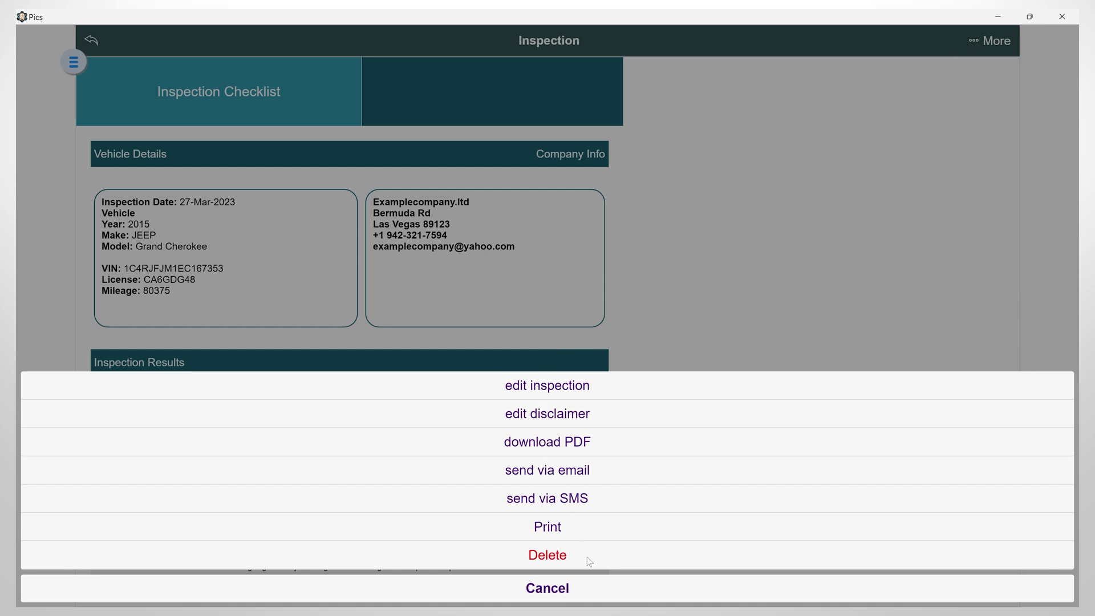
{"action": "left_click", "coordinate": [568, 591]}
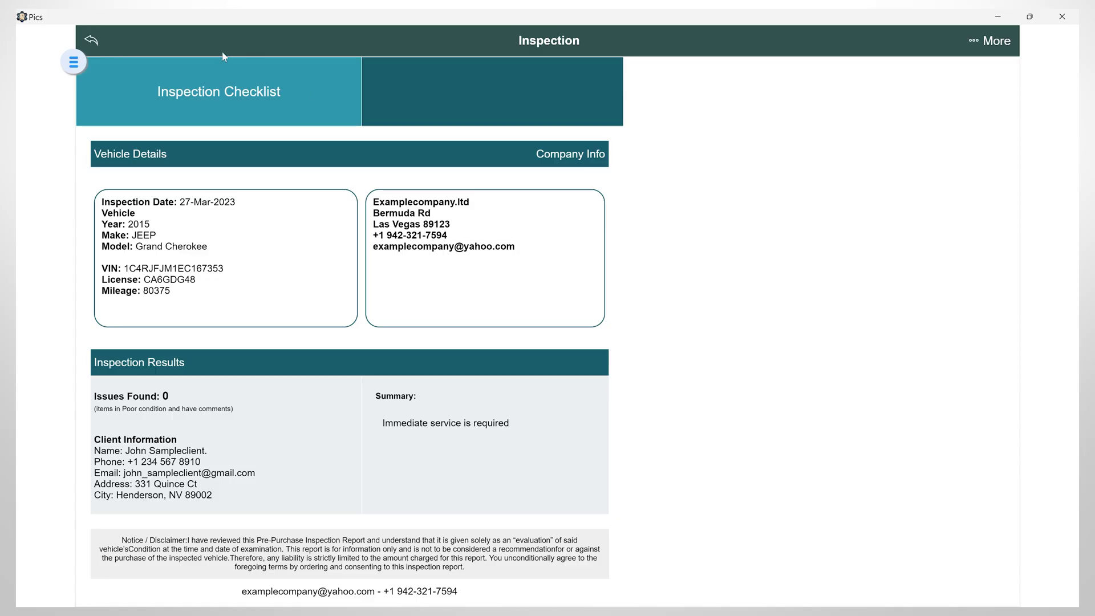